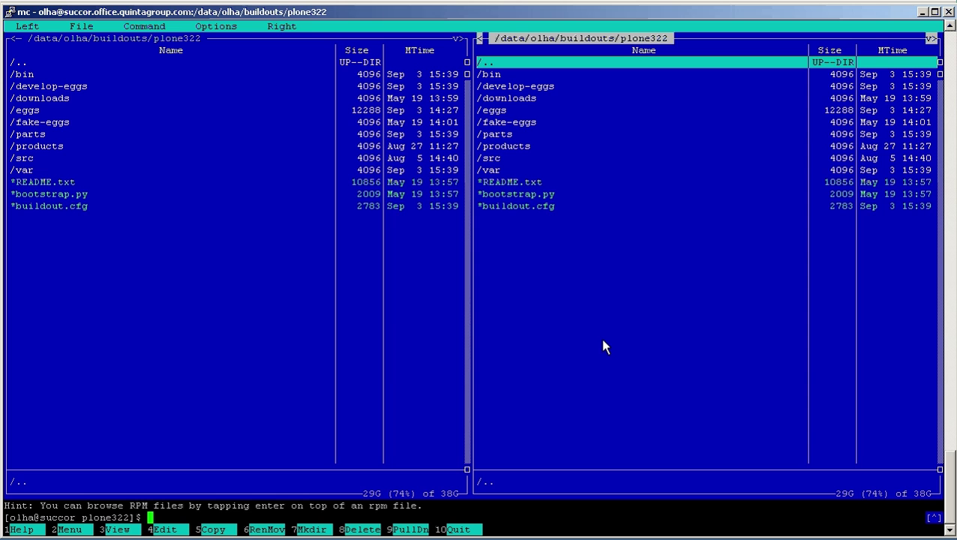
# Open buildout.cfg in the editor and add quintagroup.plonecaptchas to the eggs list.
pyautogui.press('Down')
pyautogui.press('Down')
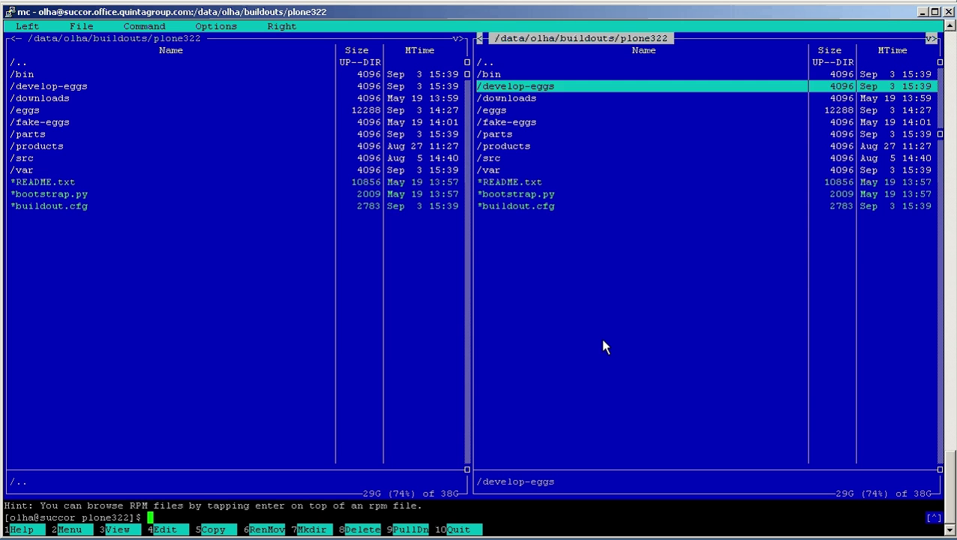
pyautogui.press('Down')
pyautogui.press('Down')
pyautogui.press('Down')
pyautogui.press('Down')
pyautogui.press('Down')
pyautogui.press('Down')
pyautogui.press('Down')
pyautogui.press('Down')
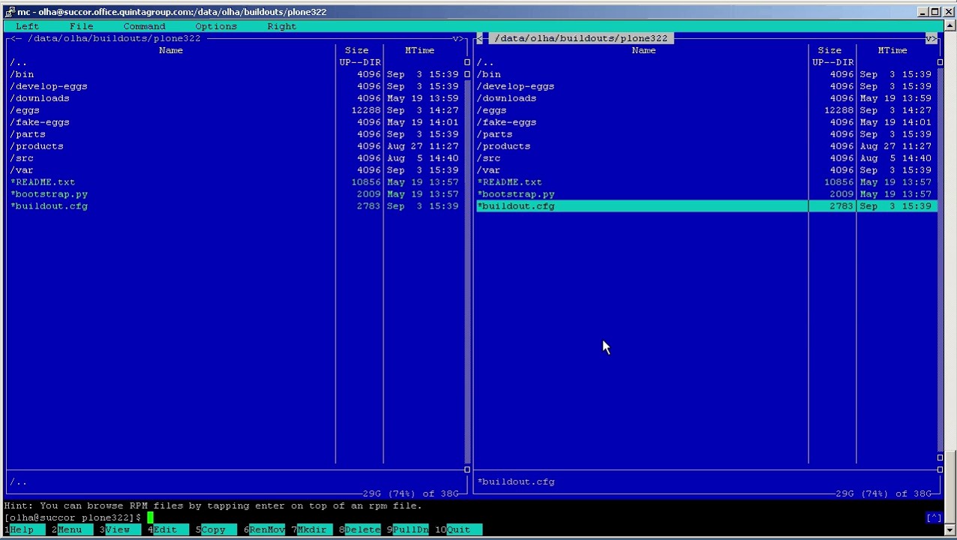
pyautogui.press('F4')
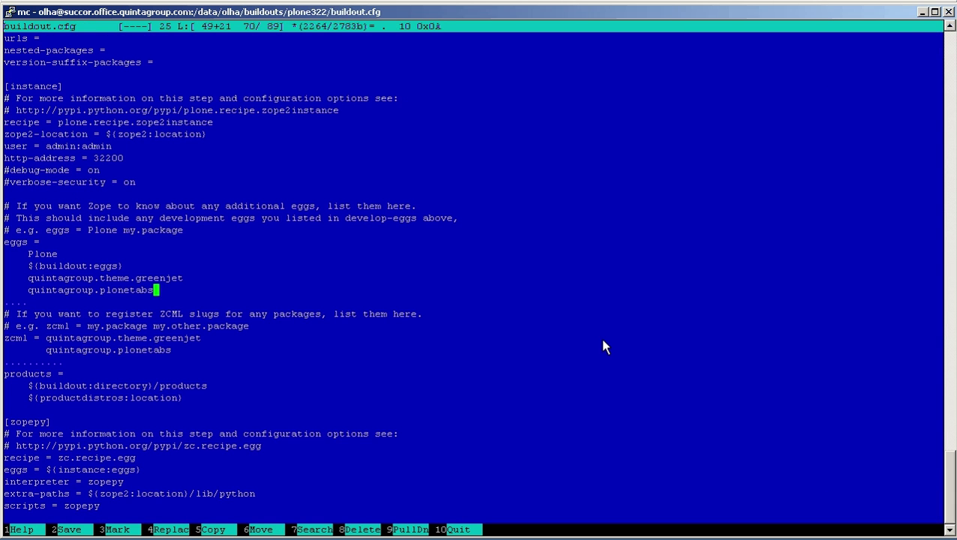
pyautogui.press('Return')
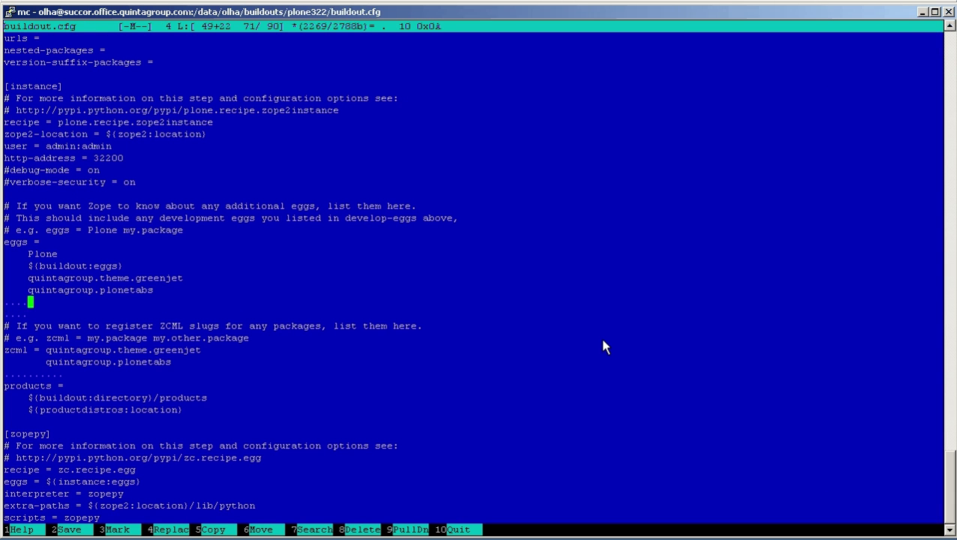
pyautogui.write('quintagr')
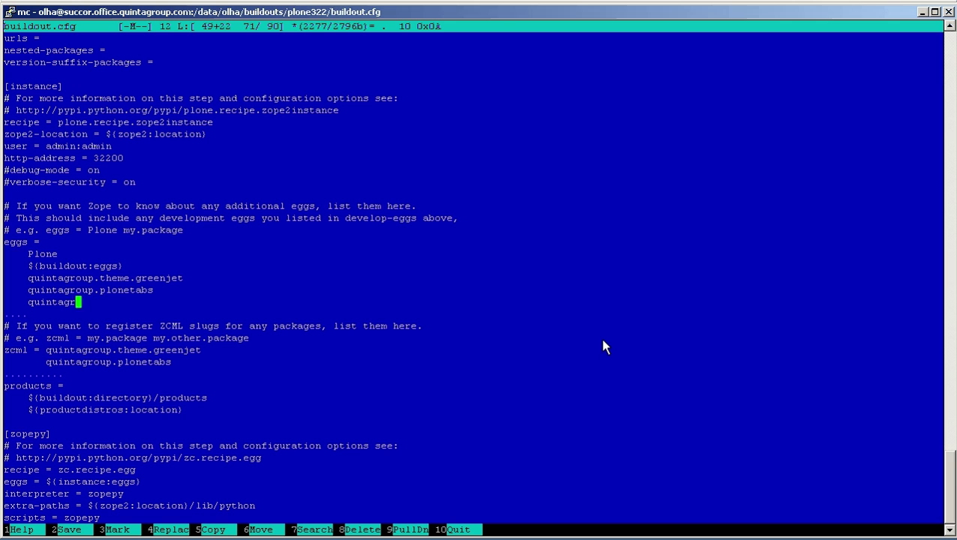
pyautogui.write('oup.pl')
pyautogui.write('onecapt')
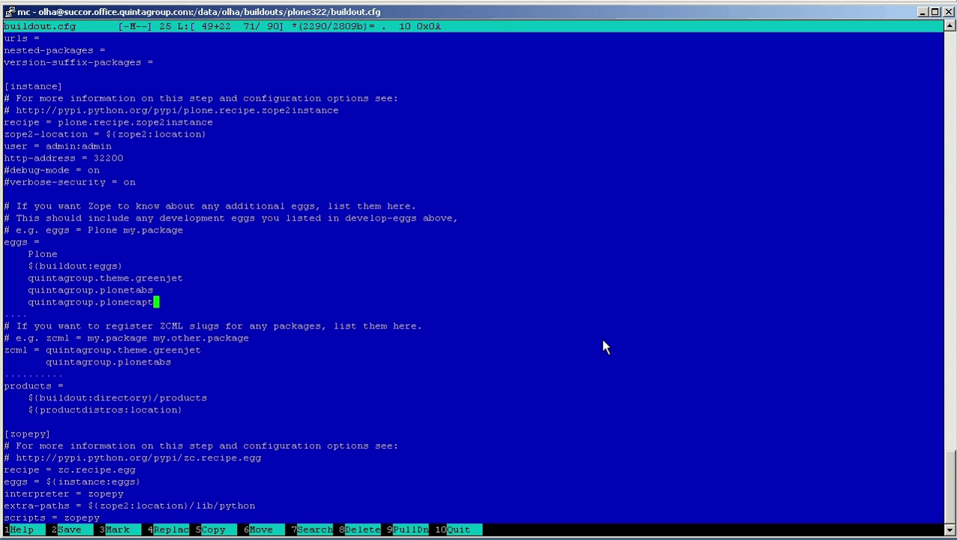
pyautogui.write('chas')
# Add quintagroup.plonecaptchas to the zcml list below quintagroup.plonetabs.
pyautogui.press('Down')
pyautogui.press('Down')
pyautogui.press('Down')
pyautogui.press('Down')
pyautogui.press('Return')
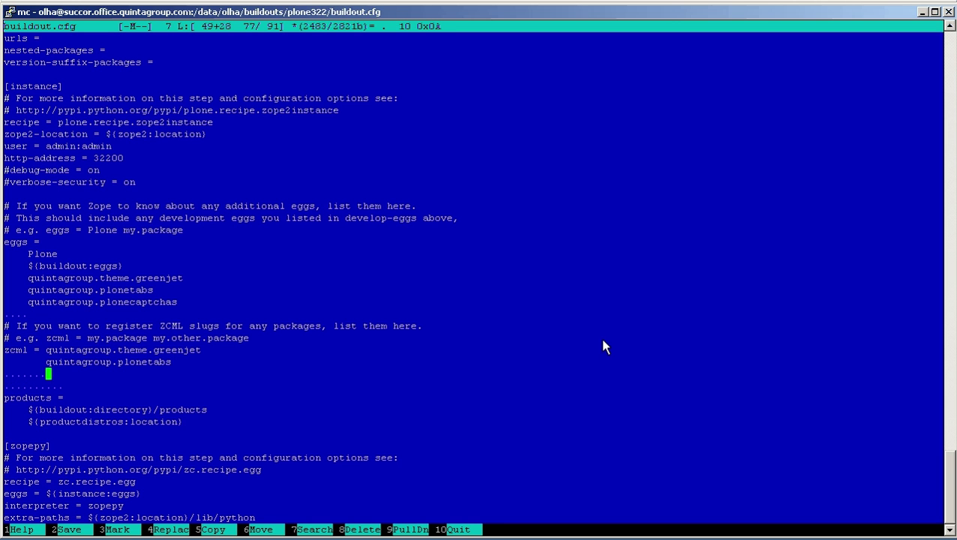
pyautogui.write('quintagrou')
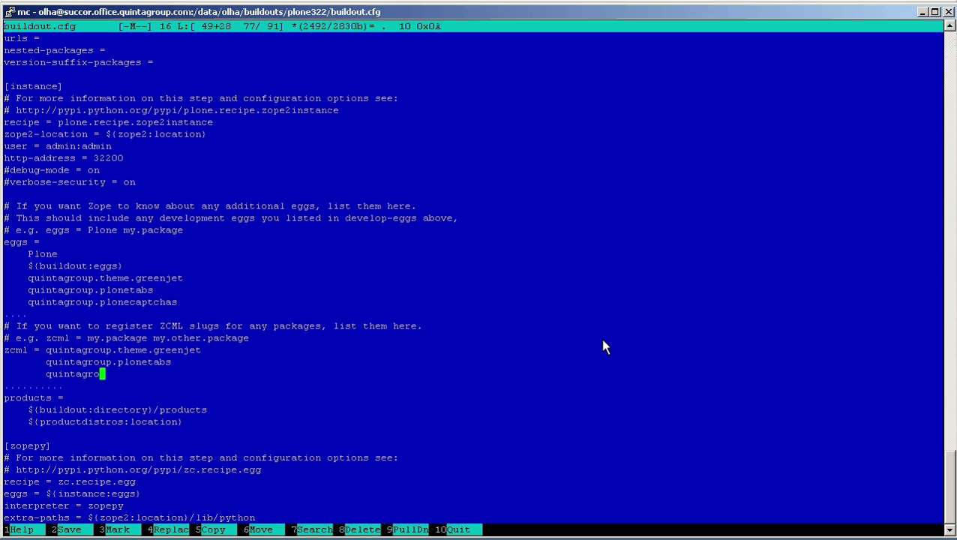
pyautogui.write('p.plo')
pyautogui.write('necapt')
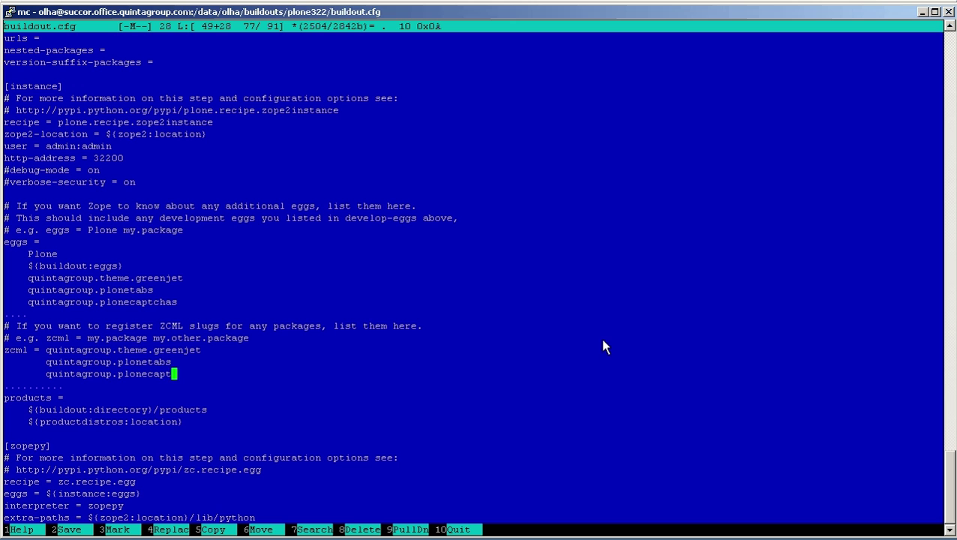
pyautogui.write('chas')
# Save buildout.cfg, leave the editor and run ./bin/buildout -Nv.
pyautogui.click(81, 529)
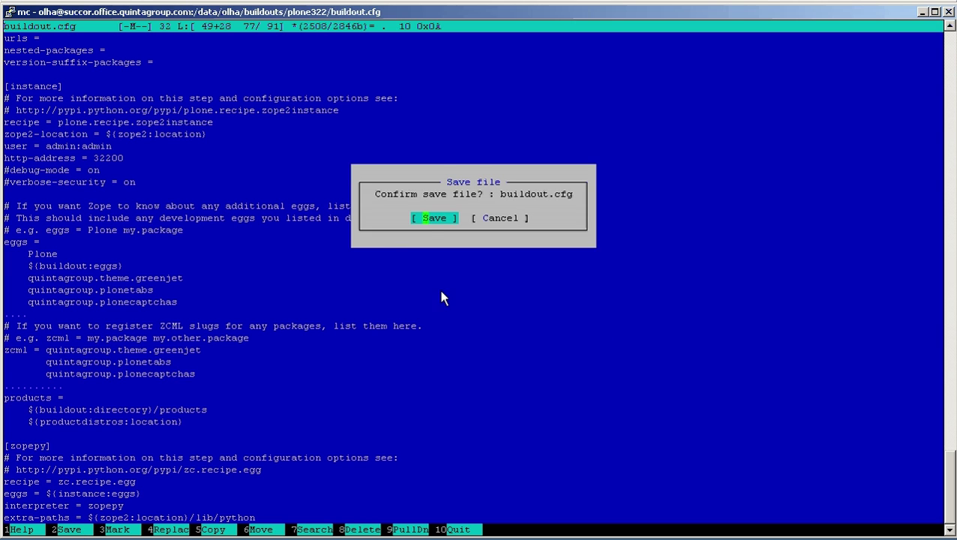
pyautogui.press('Return')
pyautogui.click(459, 532)
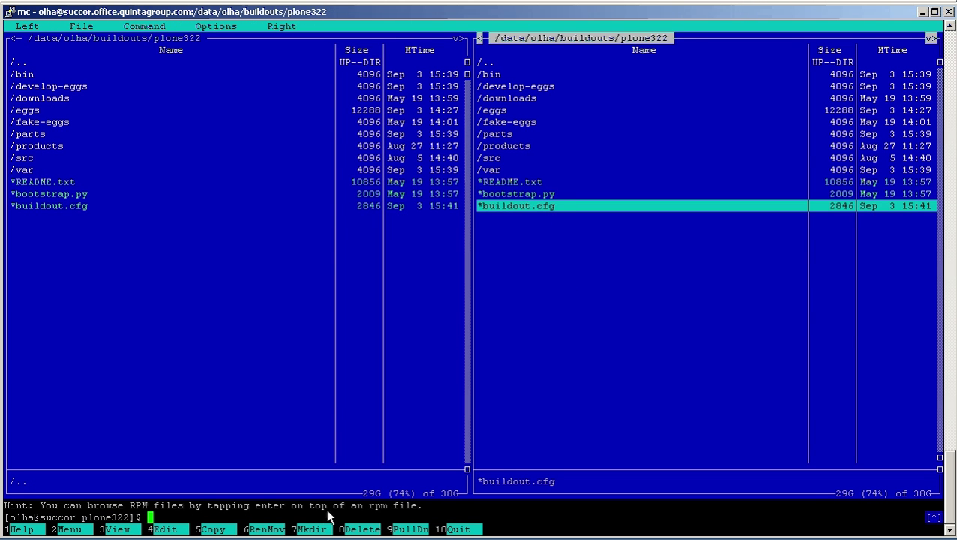
pyautogui.press('Tab')
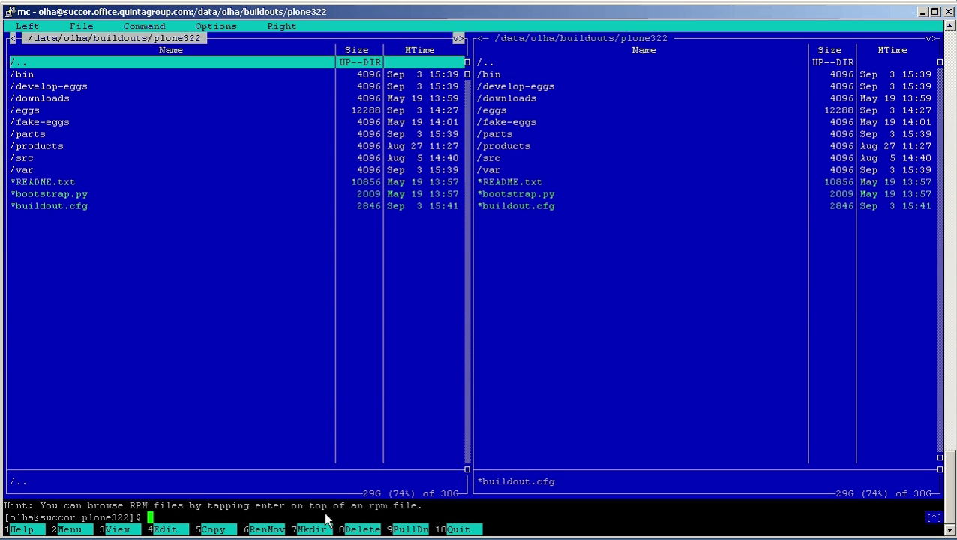
pyautogui.write('.')
pyautogui.write('/bin')
pyautogui.write('/b')
pyautogui.write('uildout')
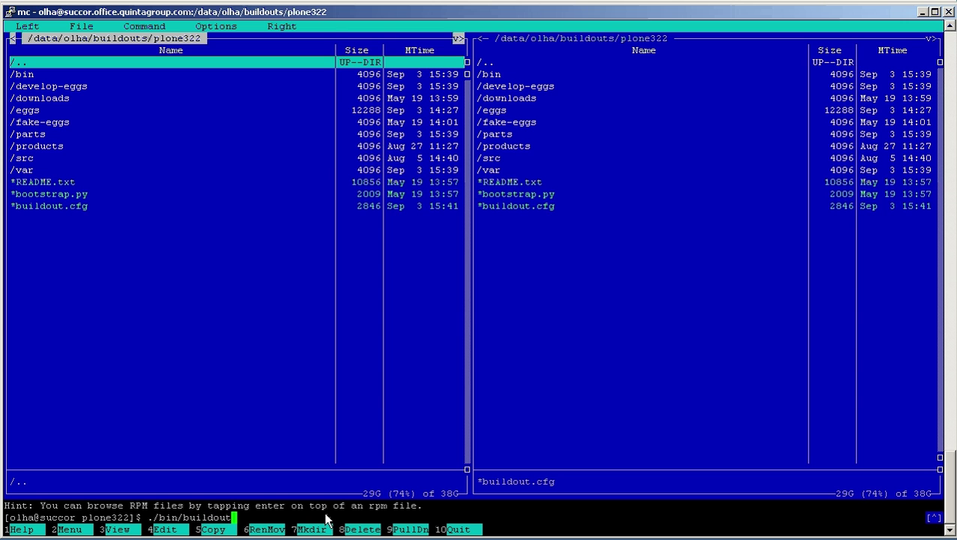
pyautogui.write(' -Nv')
pyautogui.hotkey('ctrl', 'o')
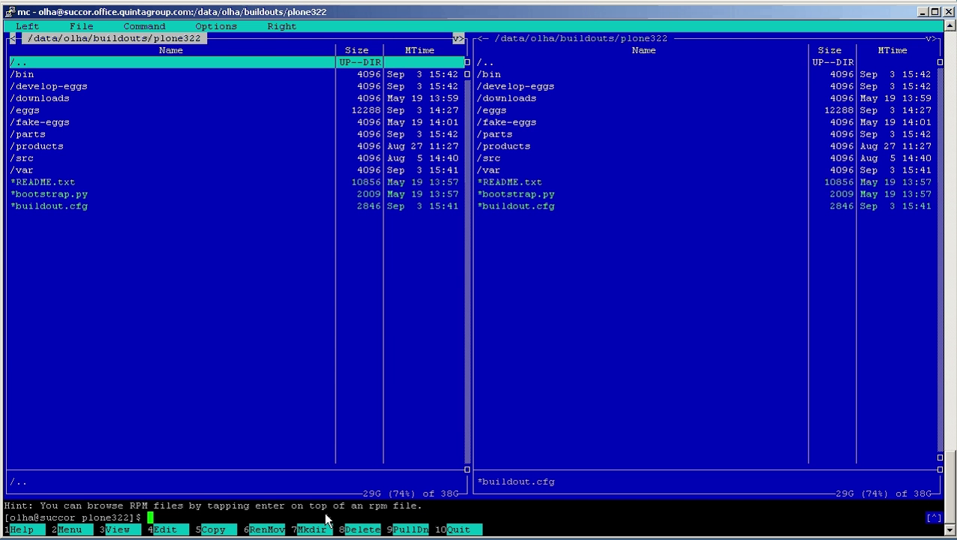
# Restart the Plone instance with ./bin/instance restart.
pyautogui.write('/')
pyautogui.press('BackSpace')
pyautogui.write('./bin')
pyautogui.write('/insta')
pyautogui.write('nce re')
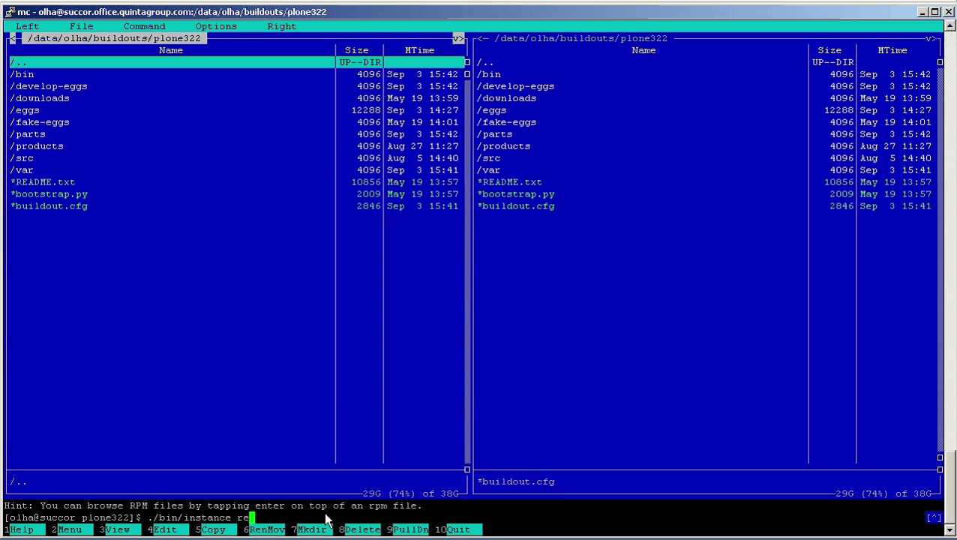
pyautogui.write('start')
pyautogui.press('Return')
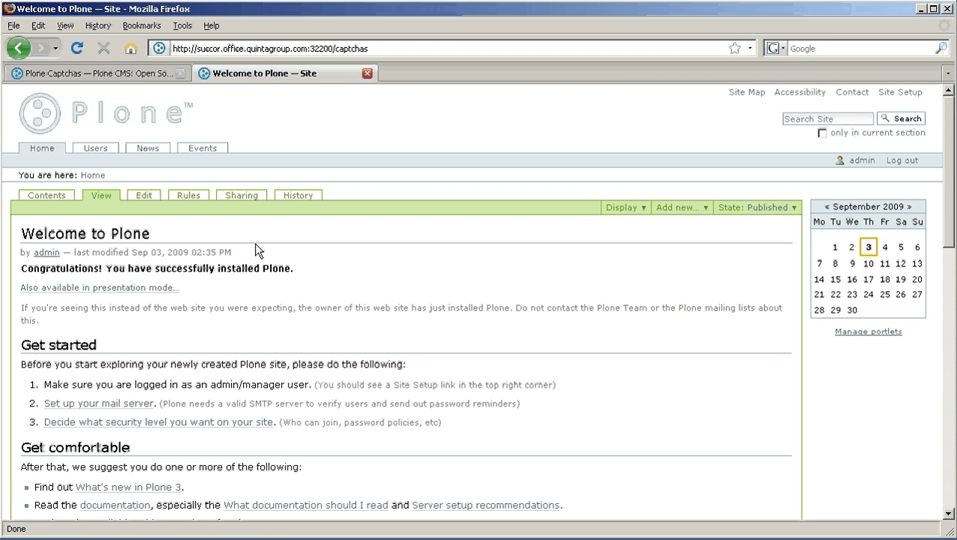
# Install Plone Captchas 2.0.0 from Site Setup's Add-on Products page.
pyautogui.click(893, 94)
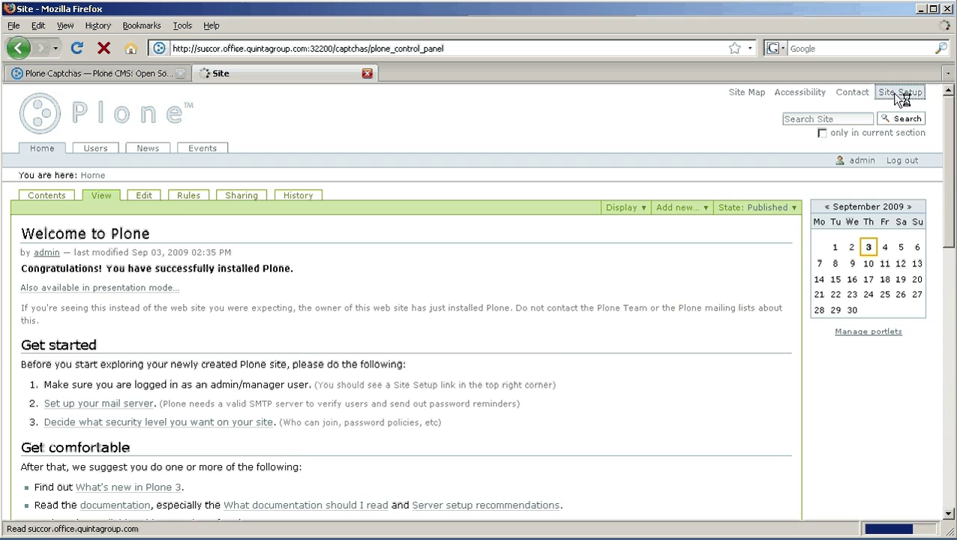
pyautogui.click(103, 315)
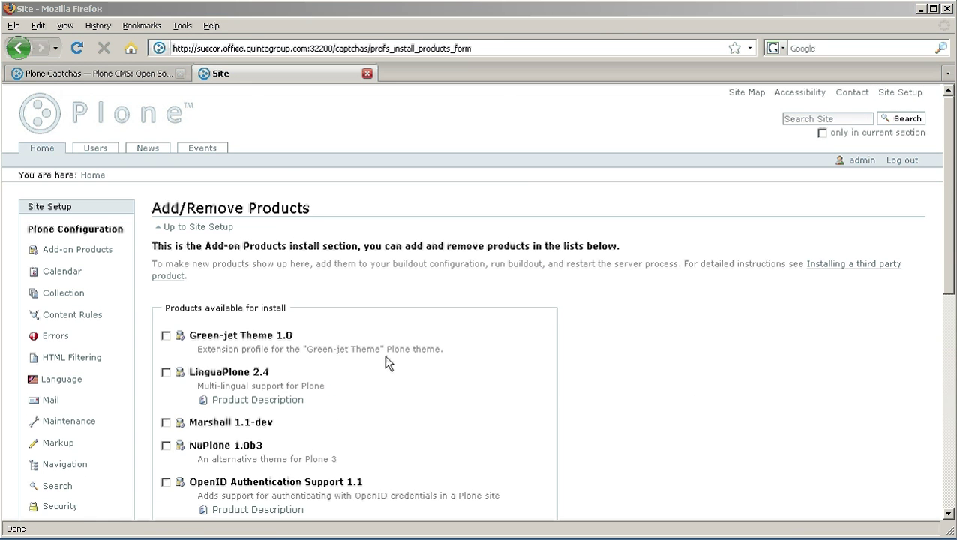
pyautogui.scroll(-4, 483, 388)
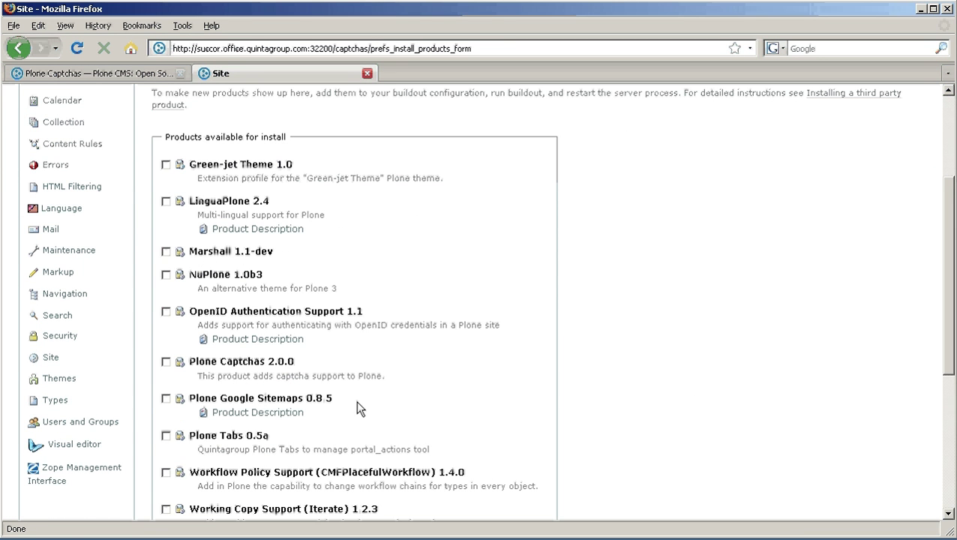
pyautogui.click(166, 362)
pyautogui.scroll(-5, 319, 345)
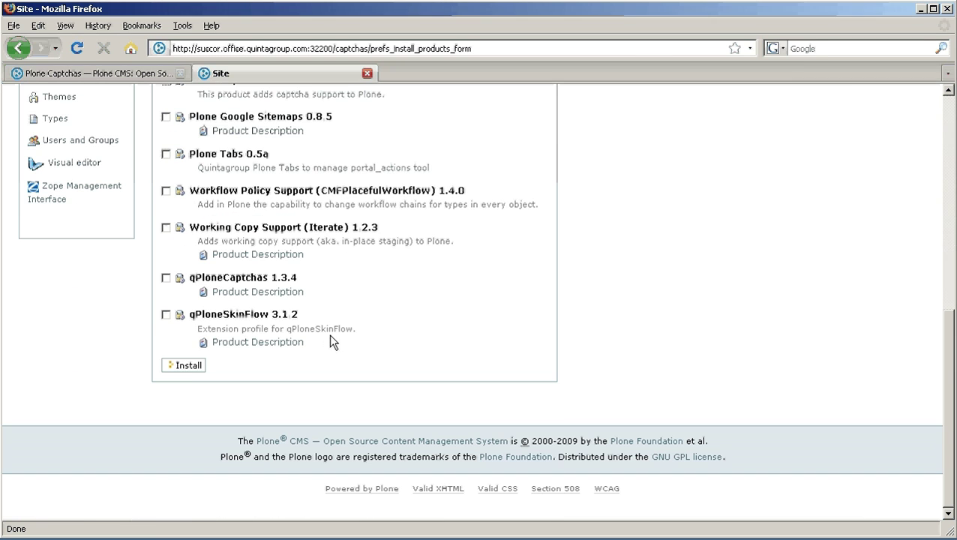
pyautogui.click(187, 366)
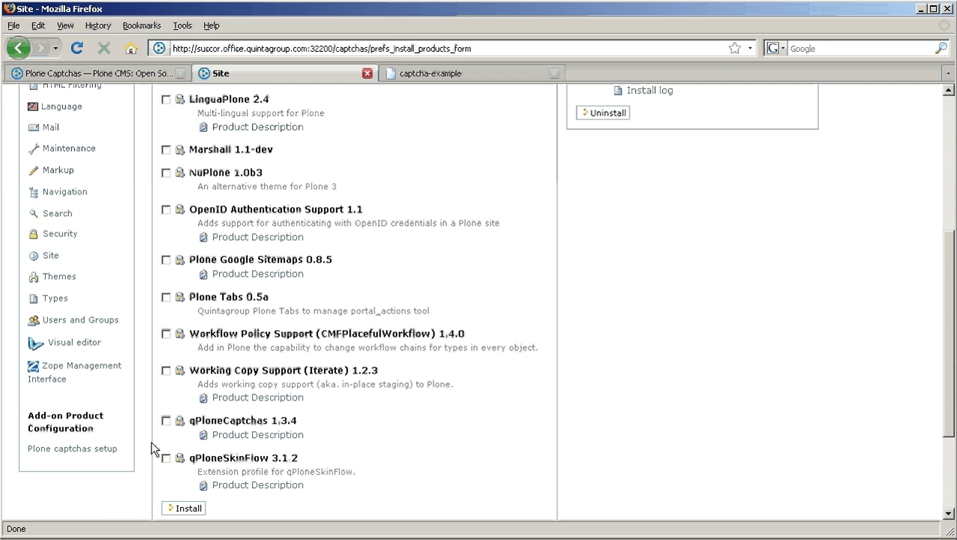
# Select 'Use dynamic captchas' in Plone captchas setup and save.
pyautogui.click(86, 450)
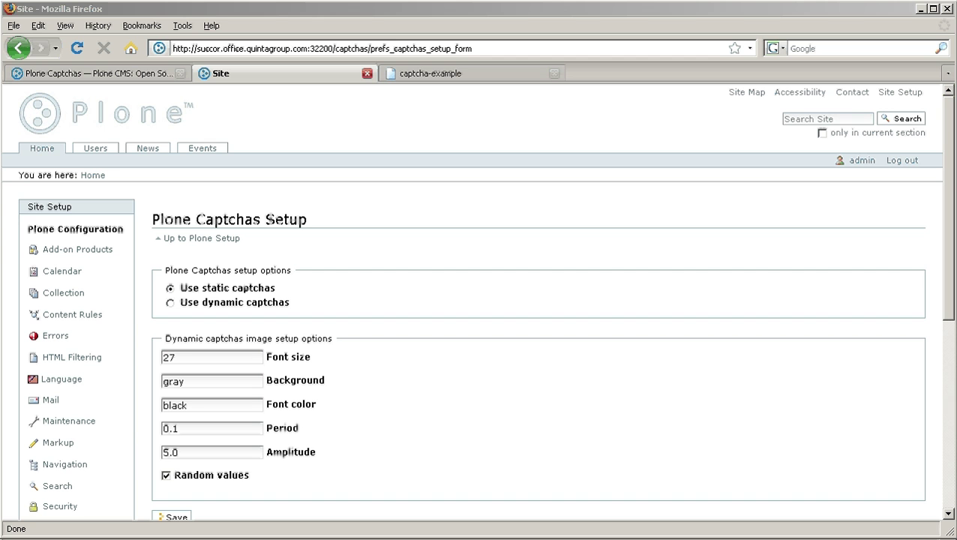
pyautogui.click(170, 303)
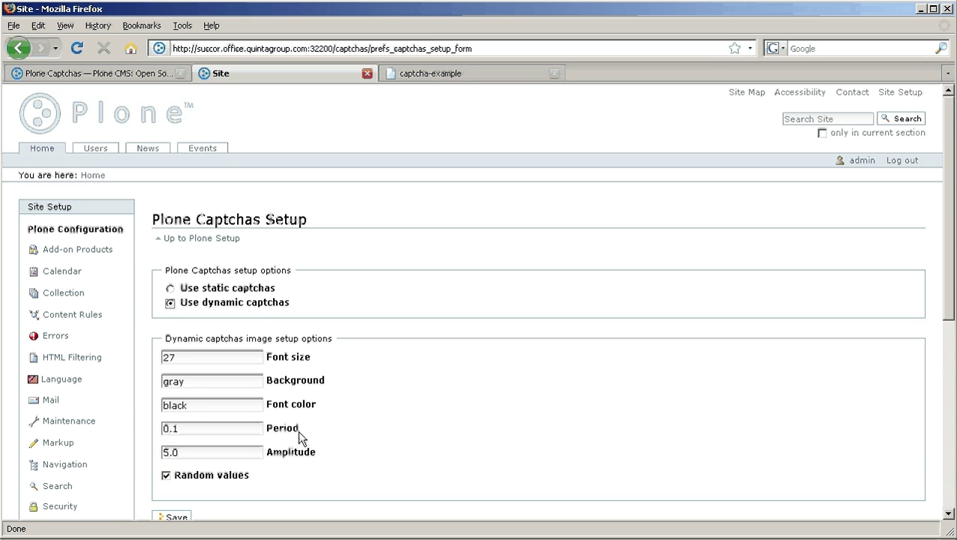
pyautogui.scroll(-1, 322, 450)
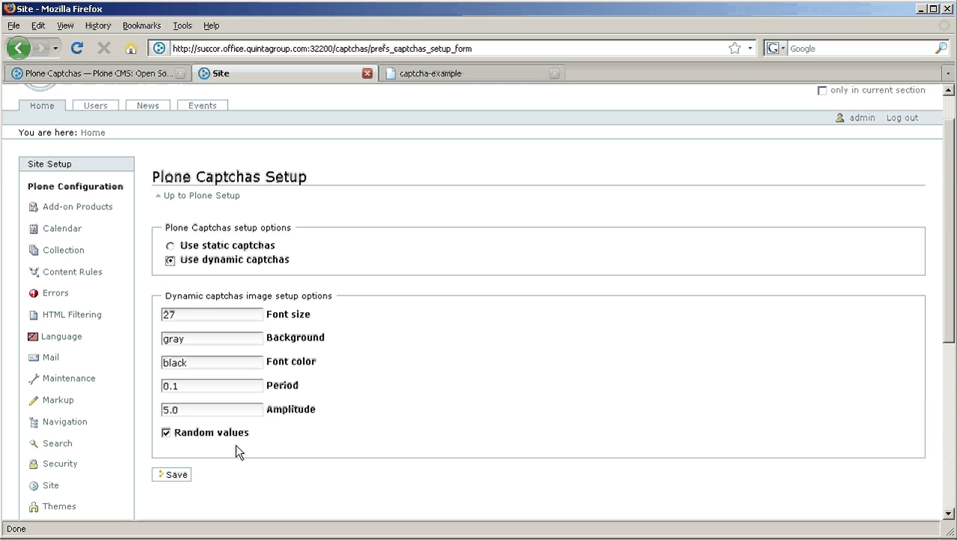
pyautogui.click(178, 475)
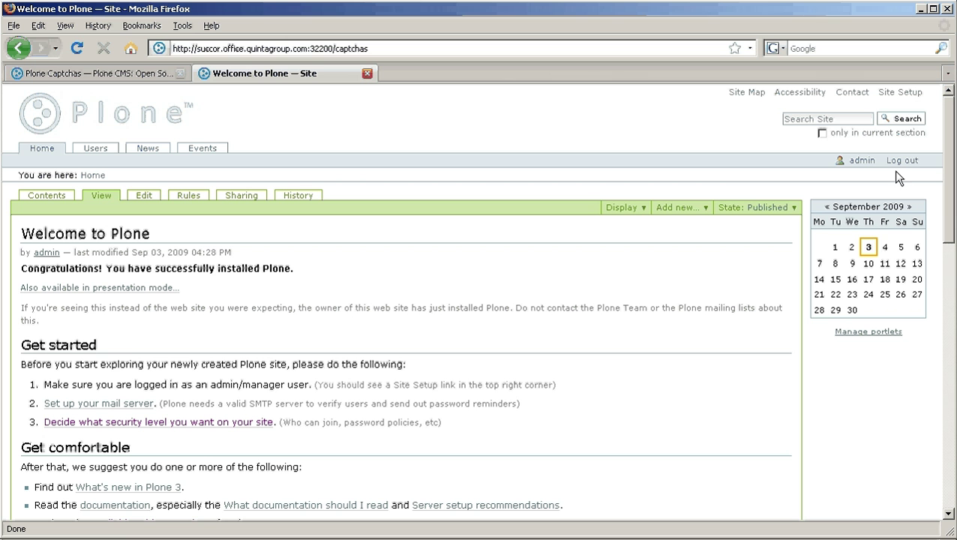
# Open Add Comment on the front page and check its 'Enter the word below' captcha field.
pyautogui.moveTo(950, 144); pyautogui.dragTo(951, 420)
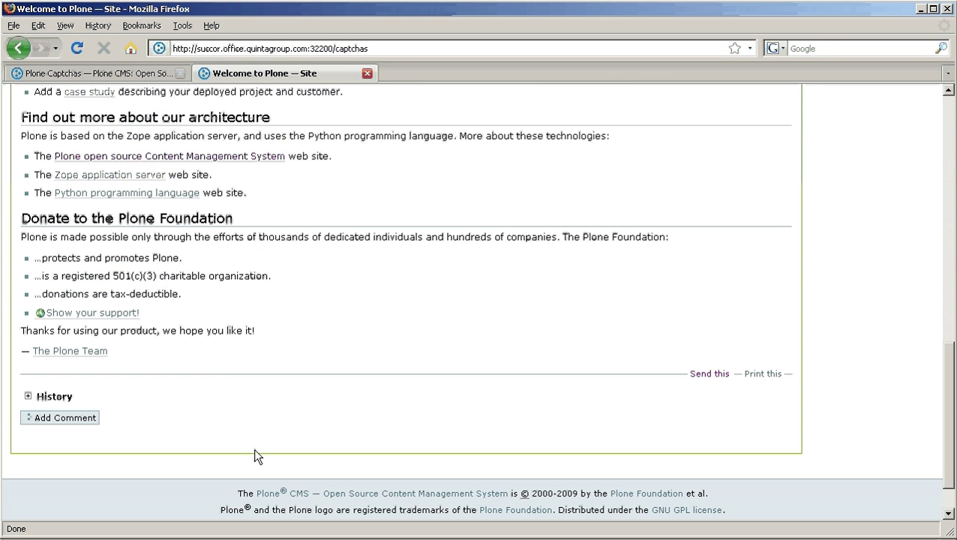
pyautogui.click(77, 417)
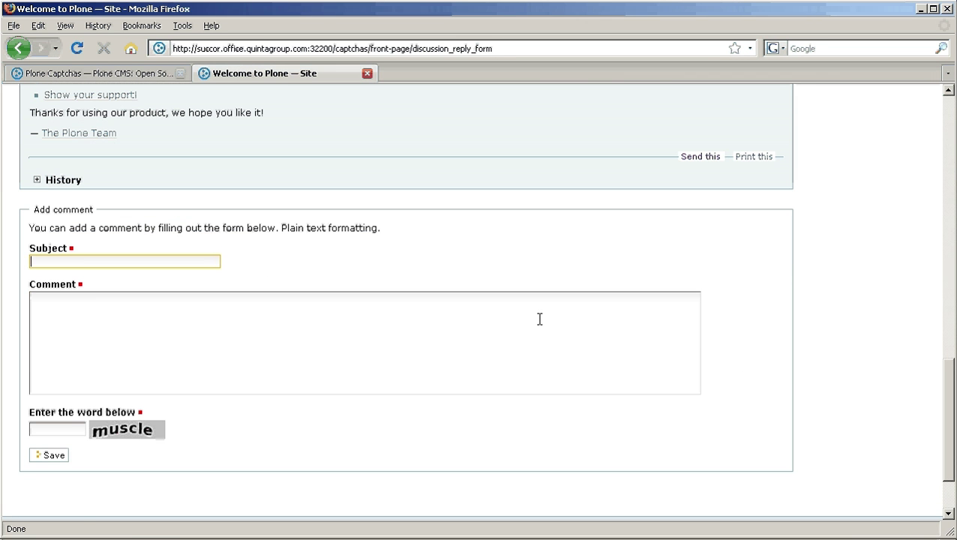
pyautogui.click(67, 428)
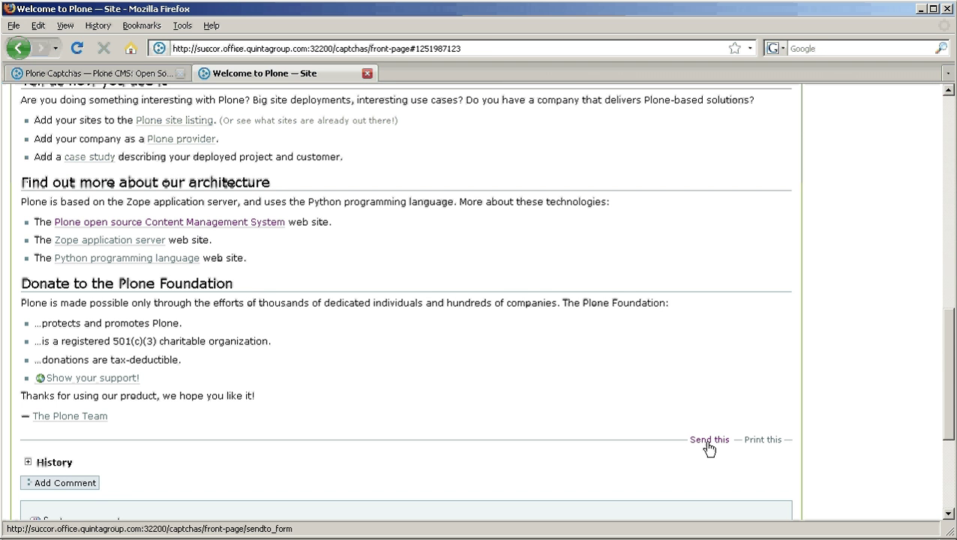
# Check the 'Send this' form's captcha, log out, and view the Register form's captcha.
pyautogui.click(707, 441)
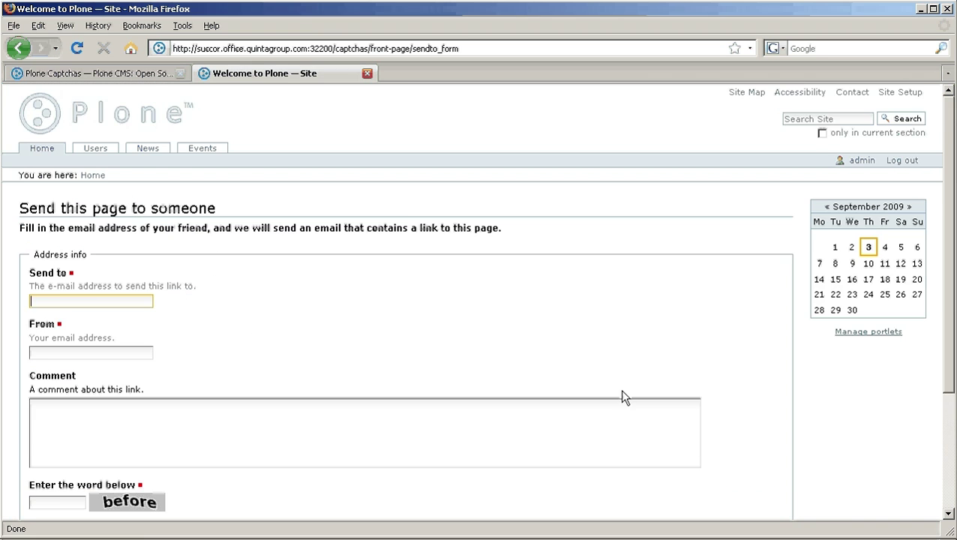
pyautogui.scroll(-1, 192, 482)
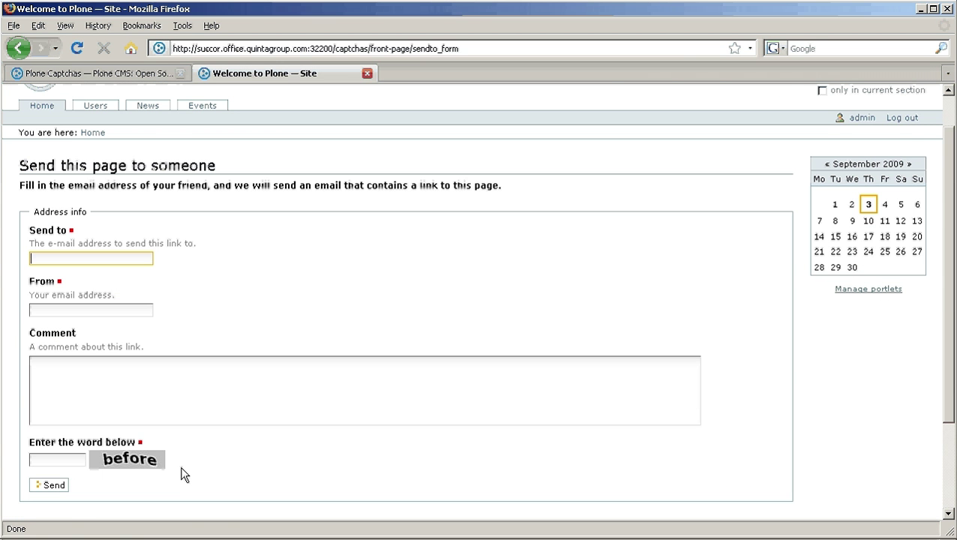
pyautogui.click(902, 118)
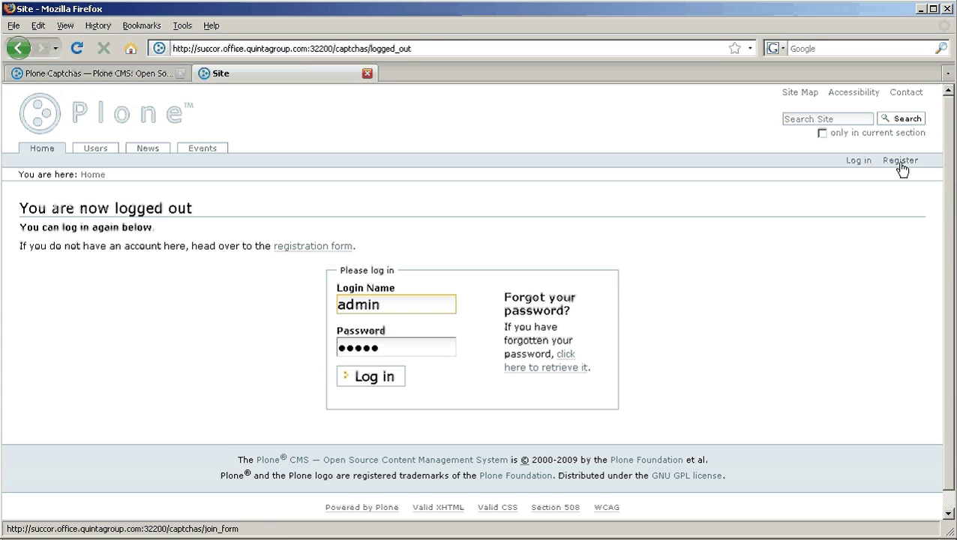
pyautogui.click(899, 163)
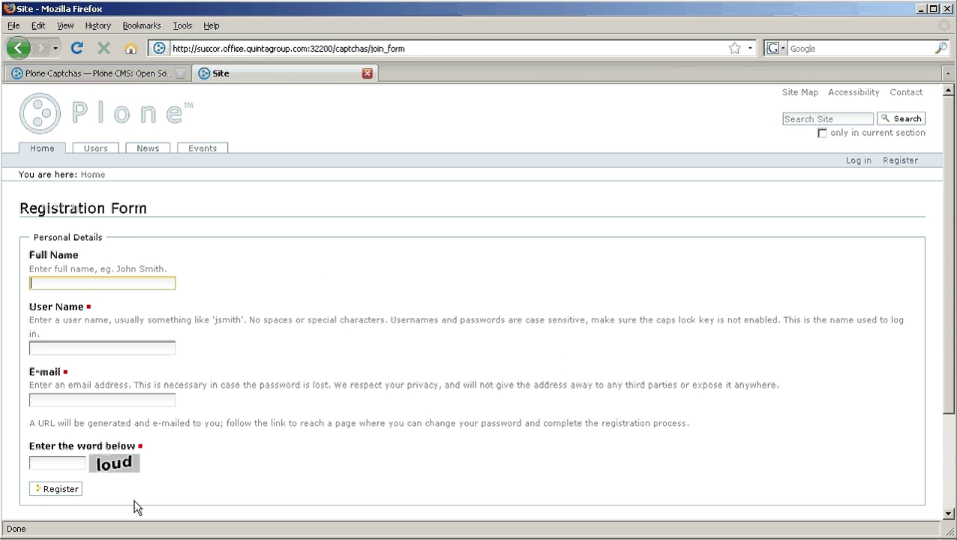